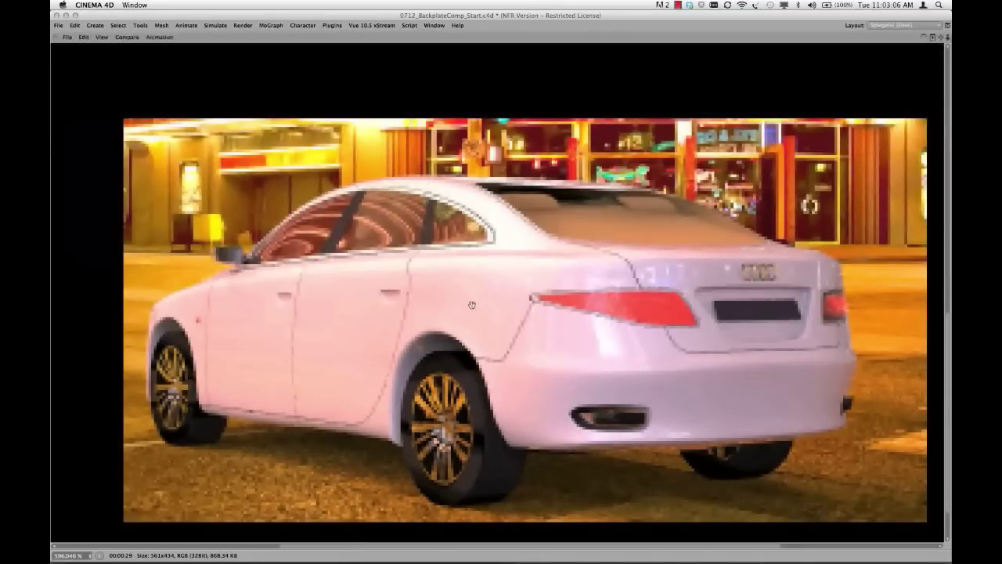
- Restore the Picture Viewer from full-window size and collapse the scene hierarchy containing the car in the object list
key("ctrl+Tab")
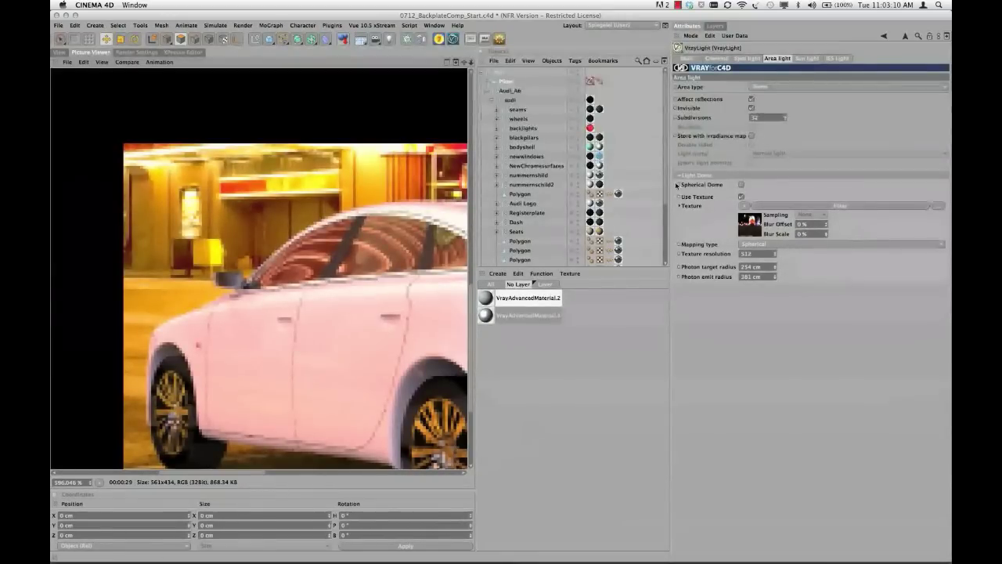
scroll(666, 206, "down", 2)
scroll(666, 207, "up", 2)
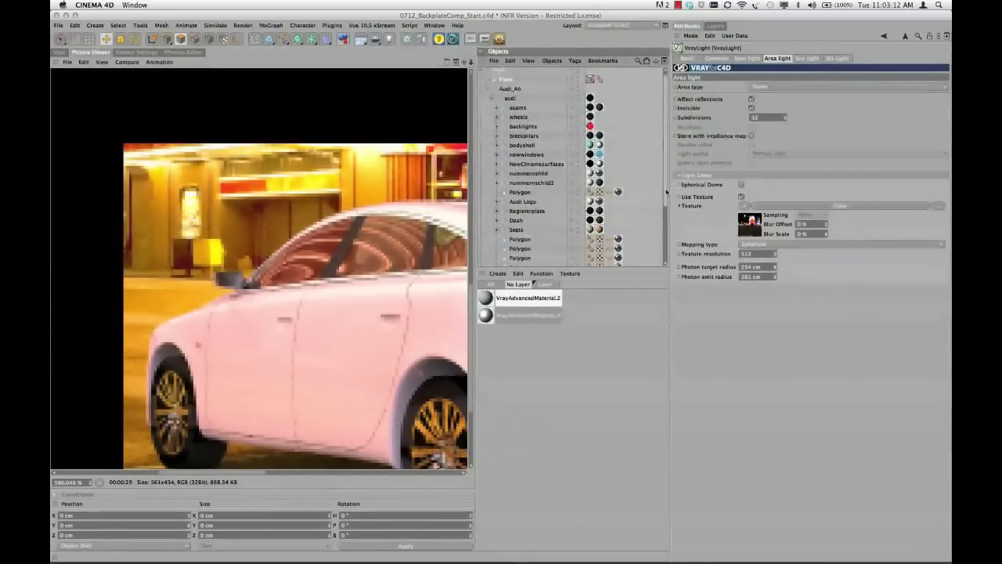
left_click(486, 90)
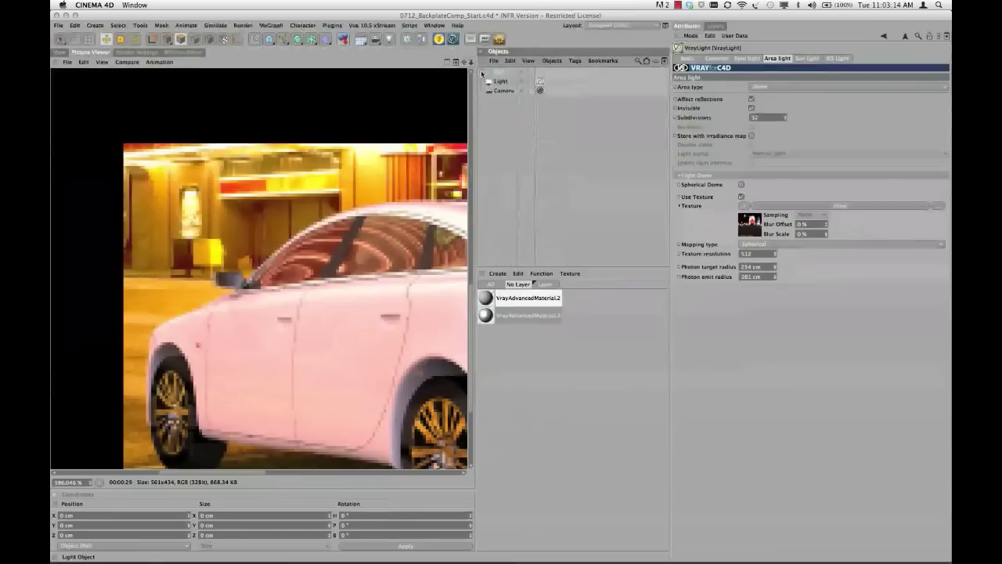
- Turn off Specular Layer 4 in the basic properties of VrayAdvancedMaterial.3
left_click(485, 316)
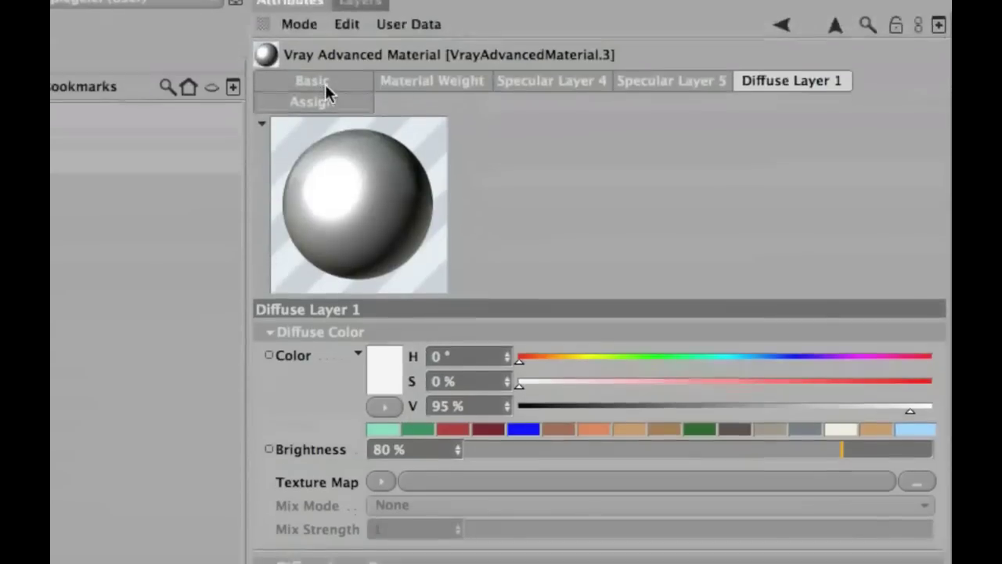
left_click(322, 92)
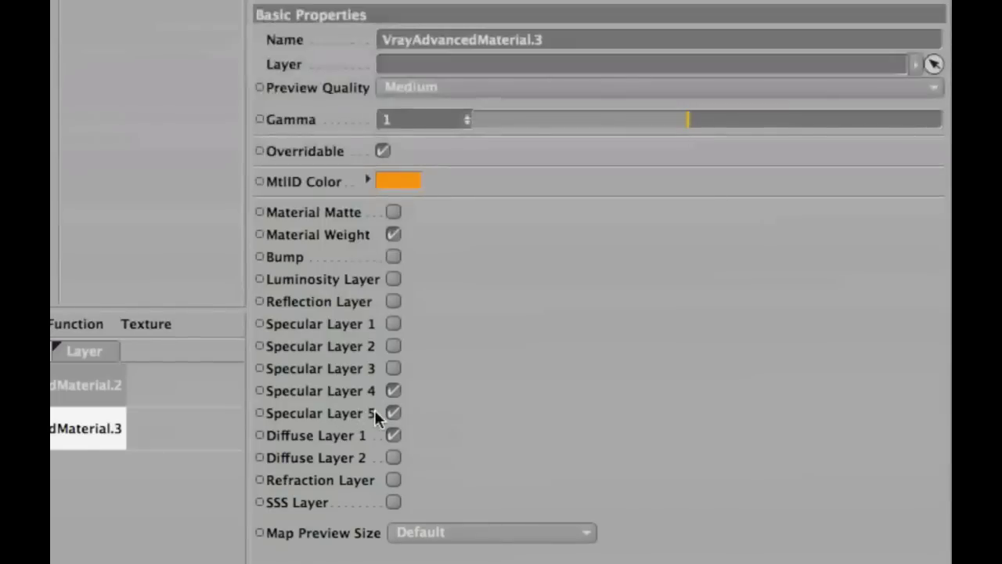
scroll(393, 395, "down", 1)
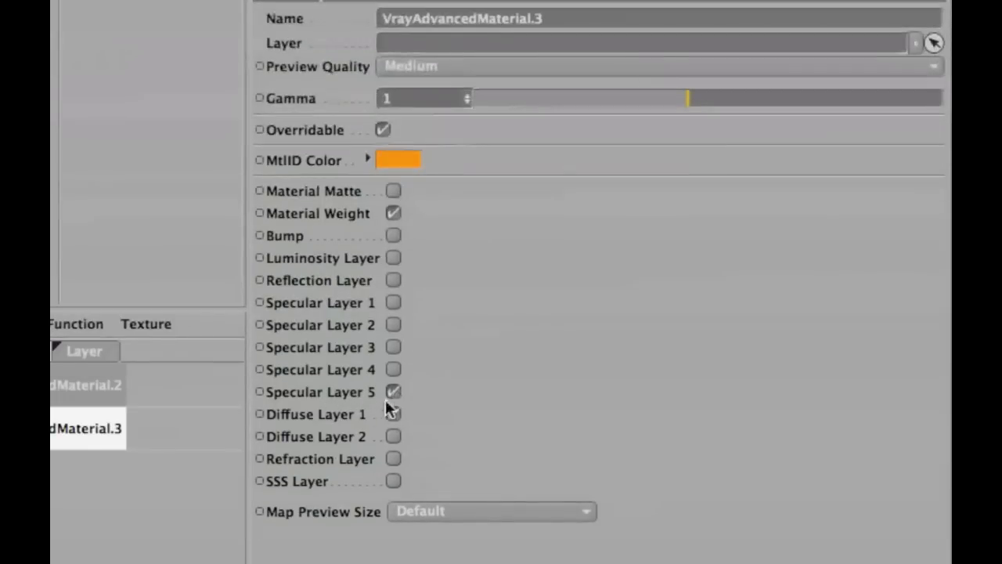
scroll(549, 157, "up", 10)
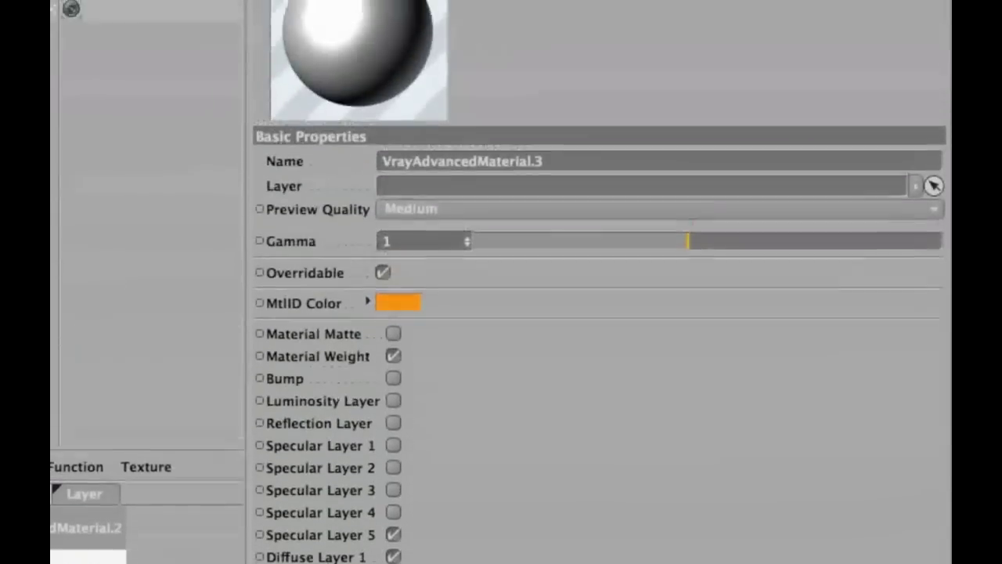
- Show the Specular Layer 5 settings and check the available specular types, keeping Phong
left_click(582, 39)
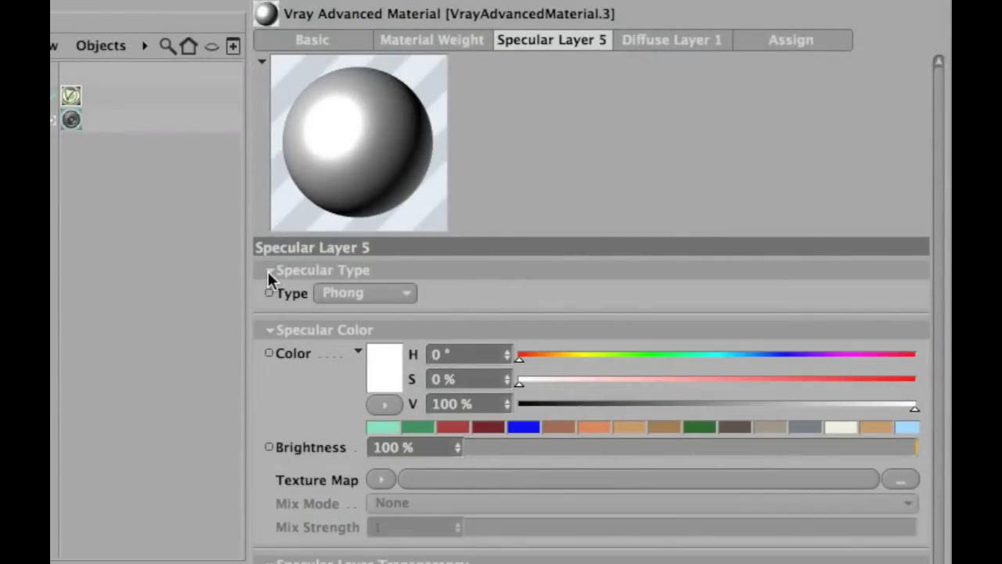
left_click(377, 292)
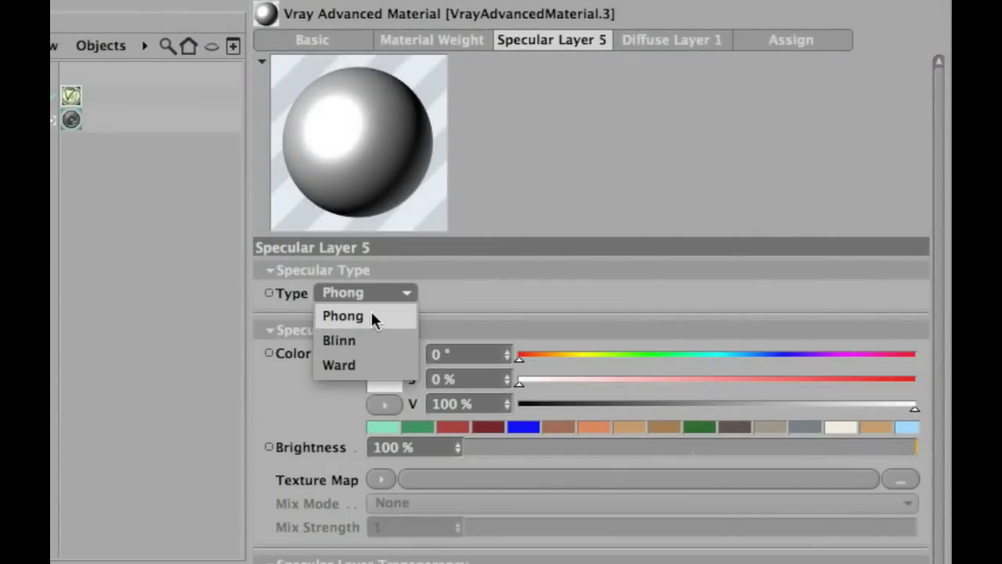
left_click(377, 318)
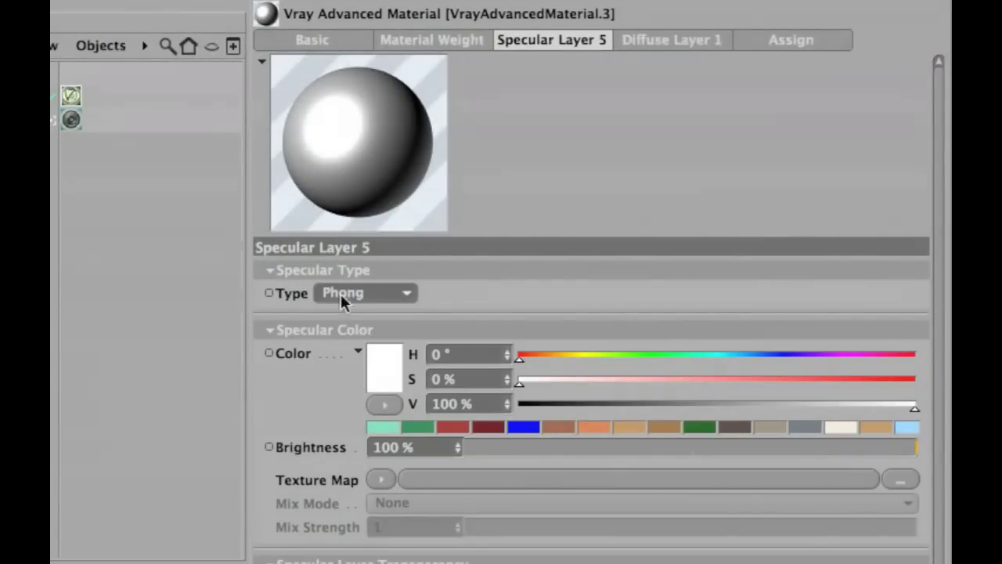
- Collapse Specular Layer 5's type, color and transparency sections and examine its layer parameters and Fresnel settings
left_click(268, 271)
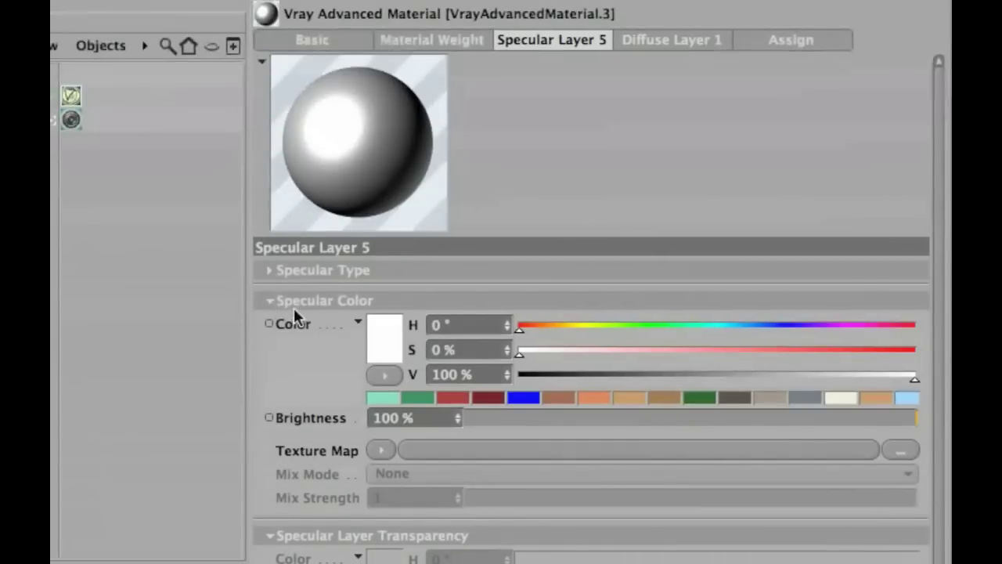
left_click(271, 300)
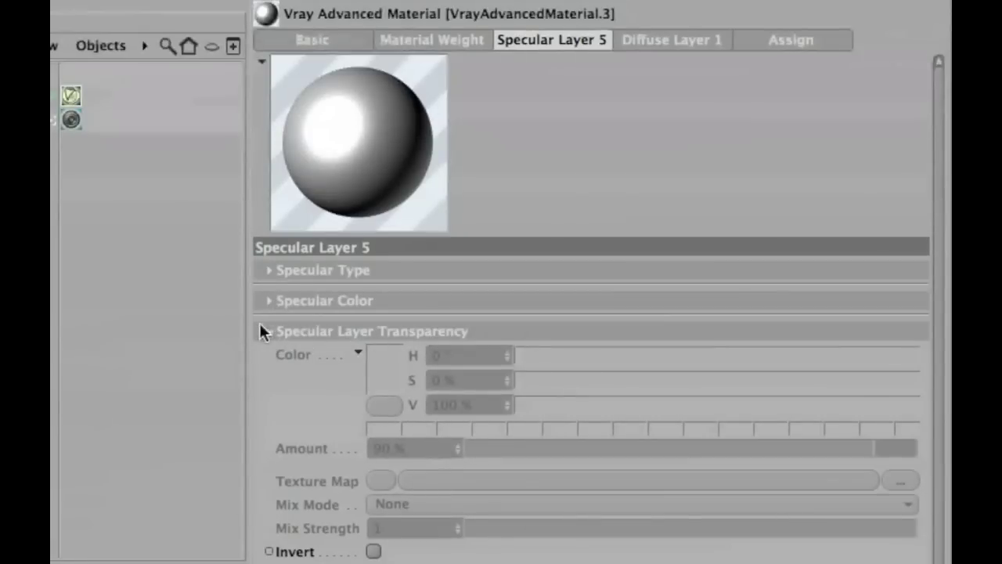
left_click(271, 331)
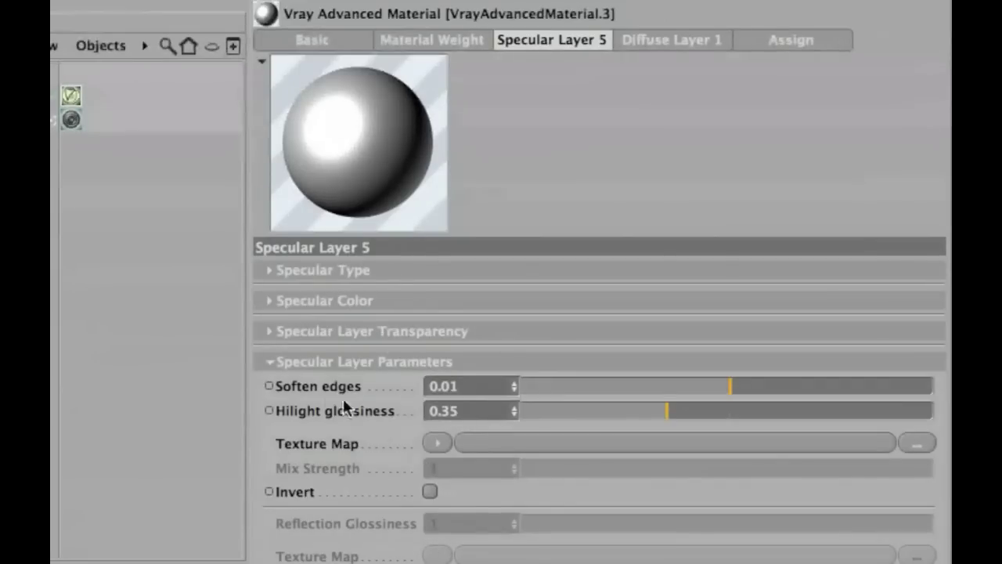
left_click(269, 332)
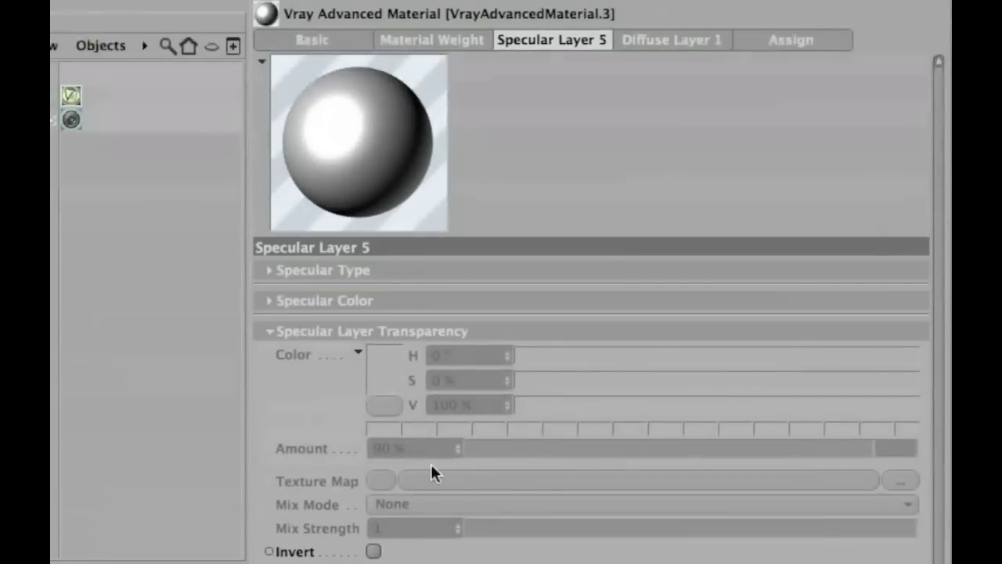
left_click(273, 330)
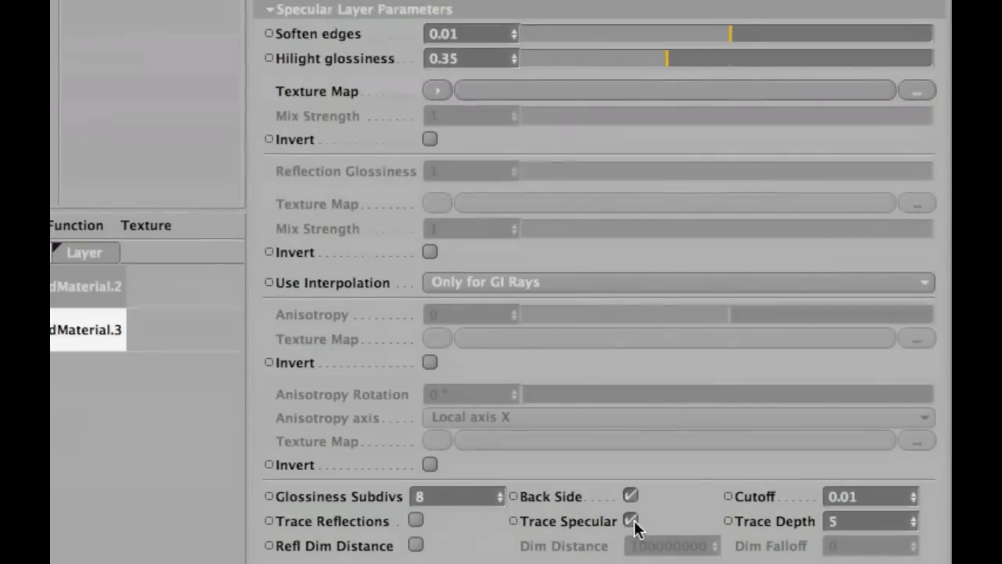
scroll(357, 481, "down", 1)
scroll(356, 482, "down", 8)
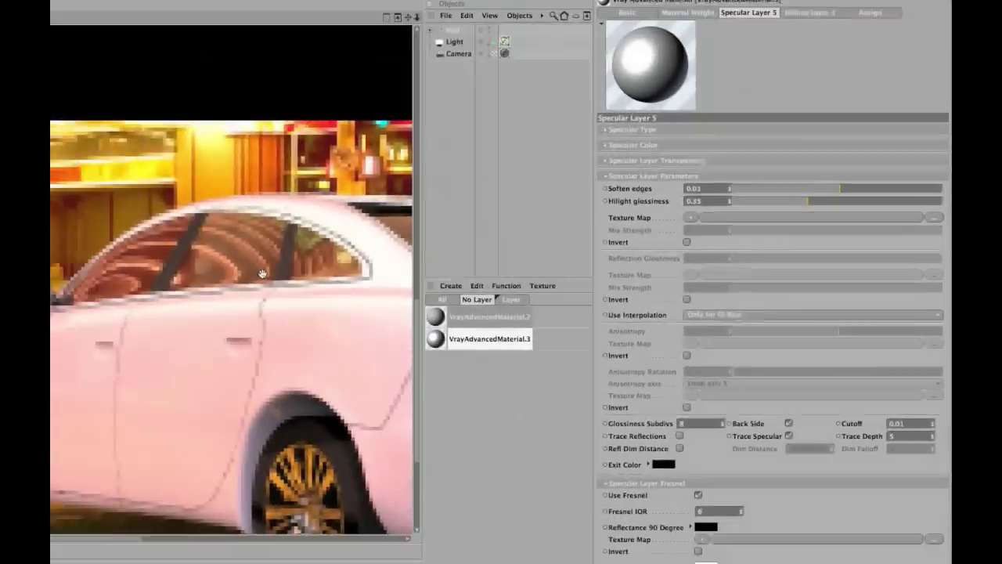
- Render the car to the Picture Viewer and enlarge the viewer to inspect the render in progress
key("shift+r")
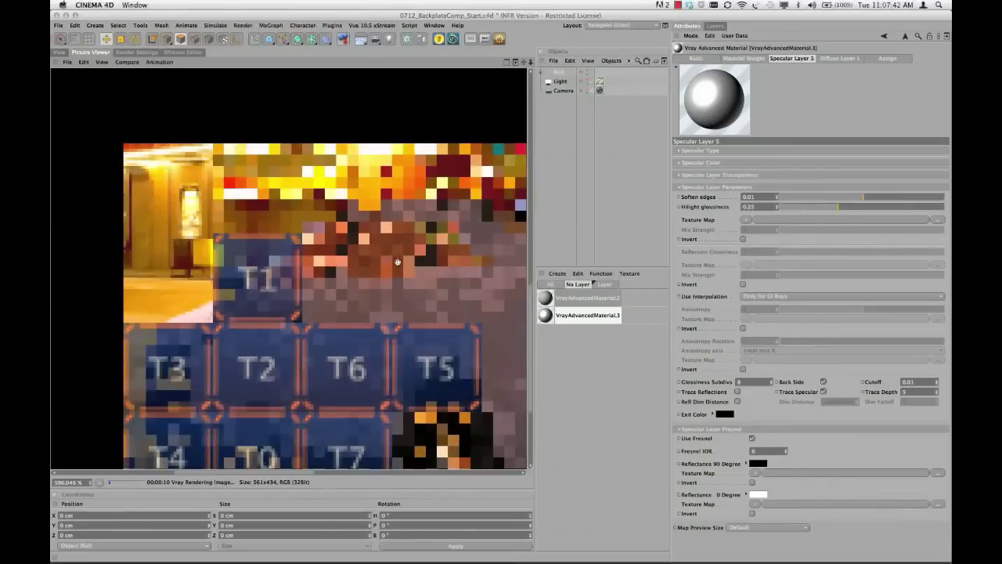
left_click_drag(430, 304, 360, 259)
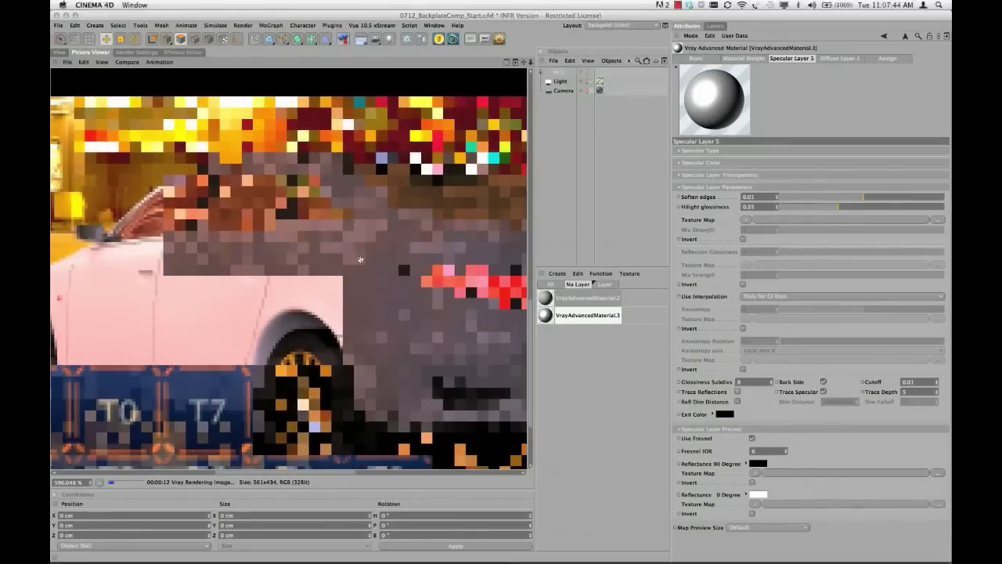
key("ctrl+Tab")
left_click_drag(360, 259, 474, 321)
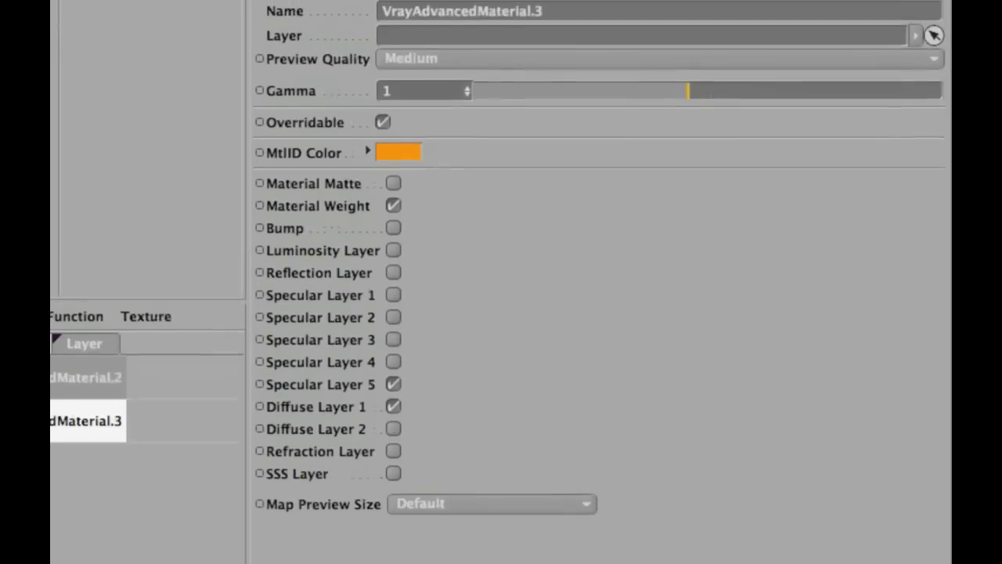
- Turn off Specular Layer 5 and turn on Specular Layer 4 for VrayAdvancedMaterial.3
left_click(393, 410)
left_click(393, 388)
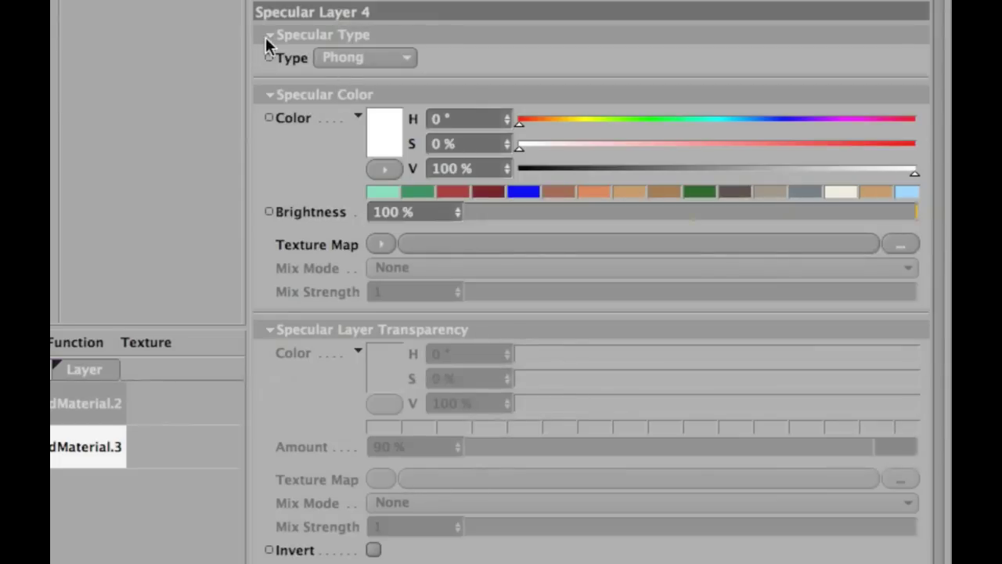
- Review Specular Layer 4's type, color and transparency sections and leave all three collapsed
left_click(269, 35)
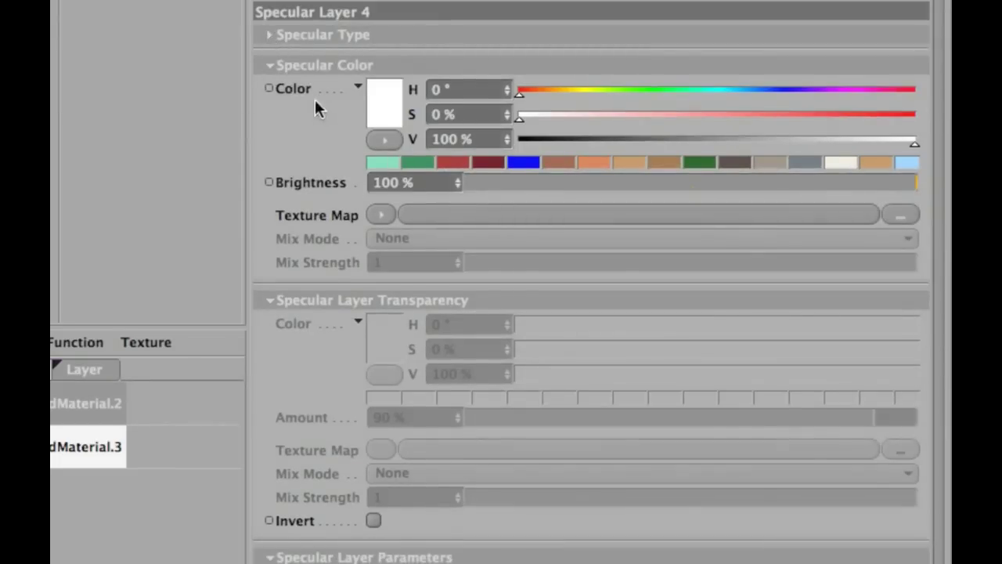
left_click(271, 65)
left_click(272, 66)
left_click(272, 67)
left_click(270, 66)
left_click(271, 67)
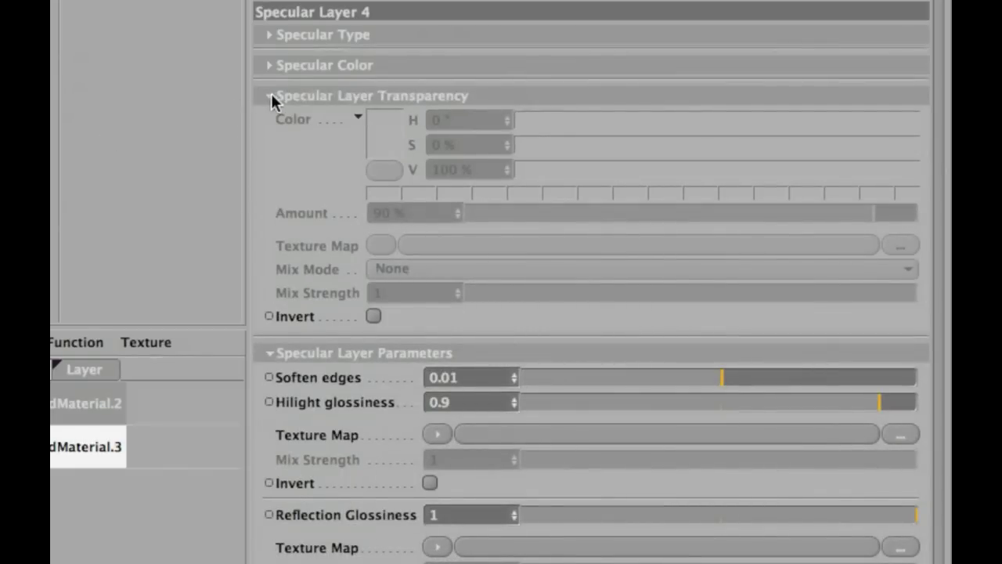
left_click(271, 95)
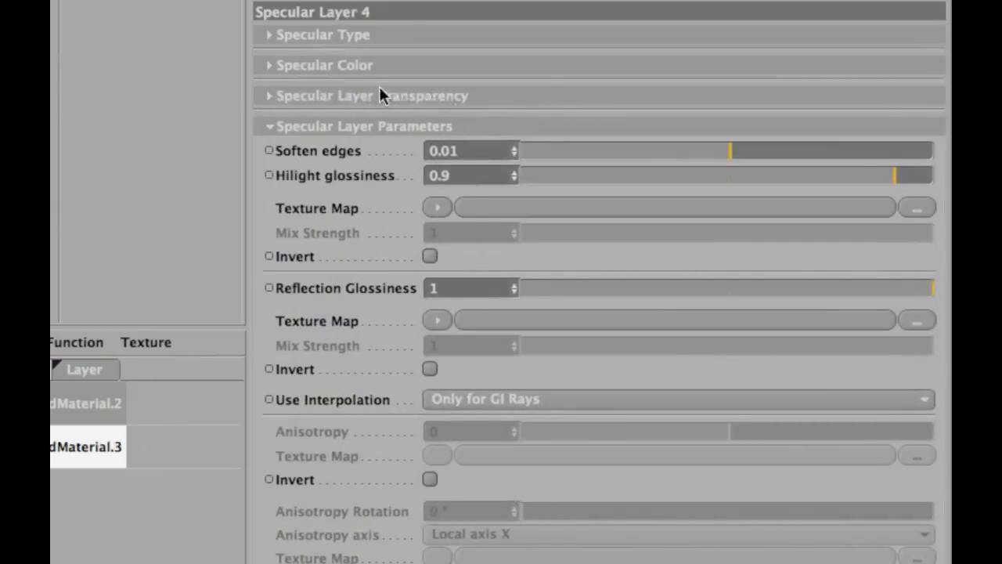
left_click(269, 95)
left_click(269, 96)
- Examine Specular Layer 4's reflection glossiness, tracing options and Fresnel settings
scroll(473, 230, "down", 4)
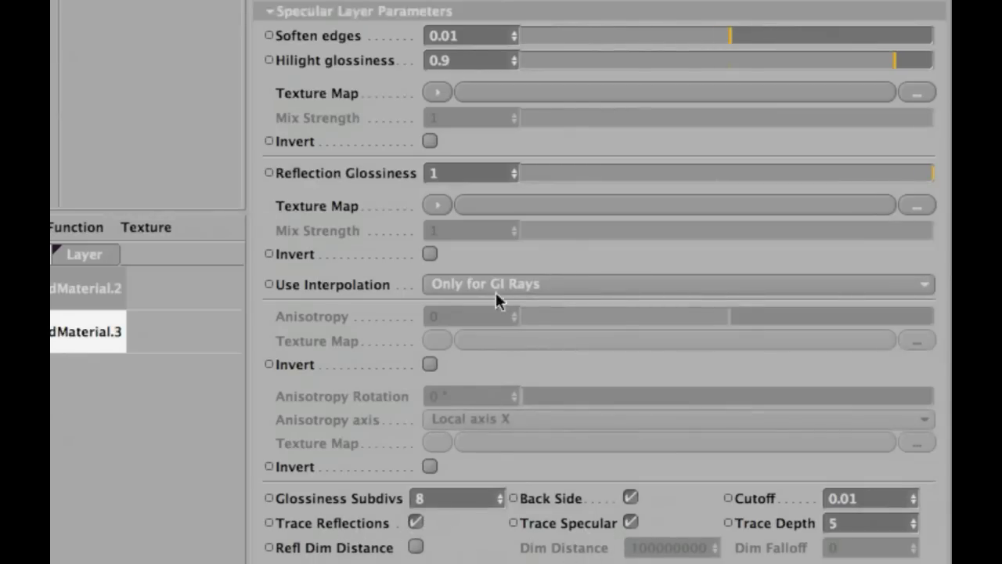
left_click(436, 172)
key("Return")
scroll(423, 481, "down", 8)
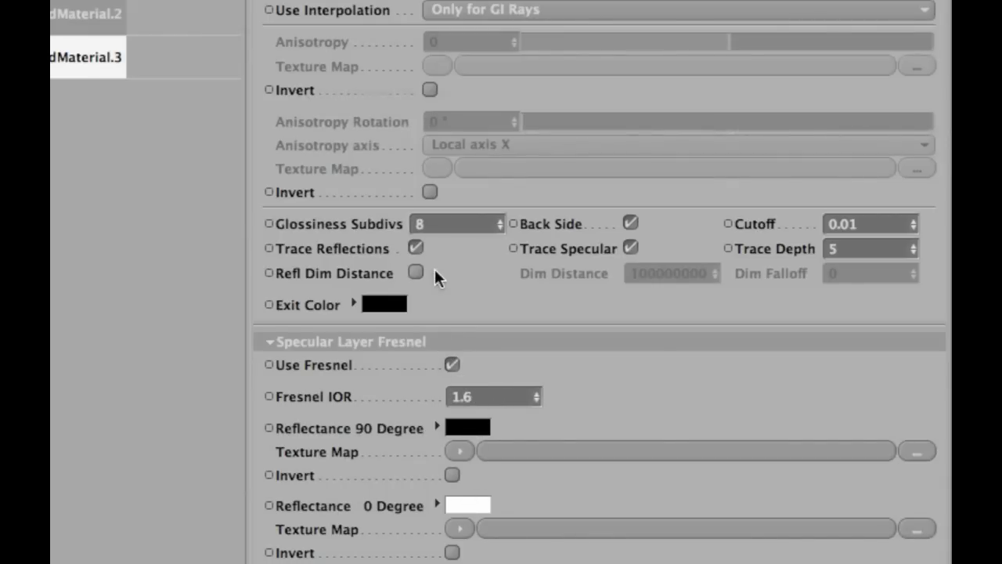
- Try a Hilight glossiness of 0.5 on Specular Layer 4 and restore it to 0.9
scroll(413, 251, "up", 5)
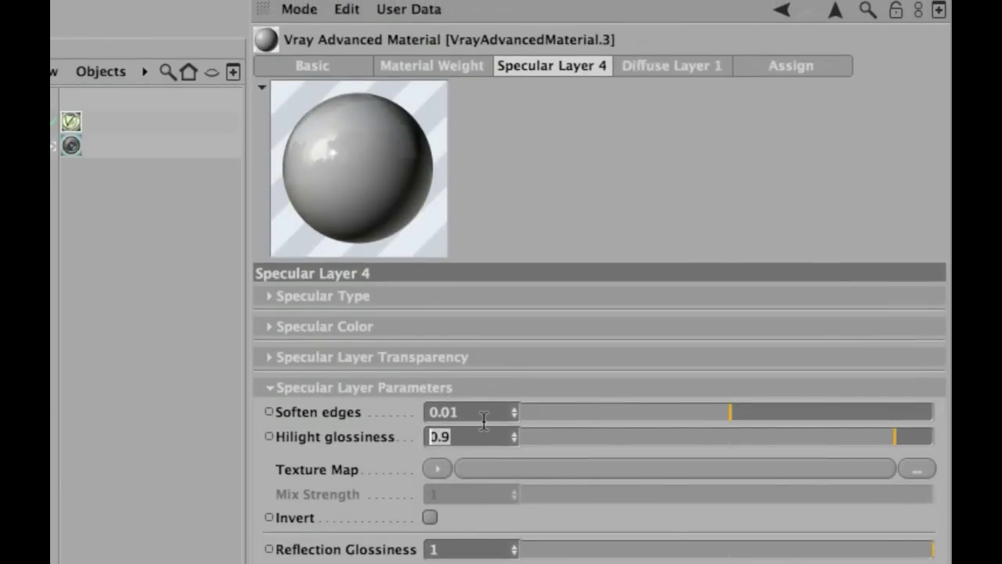
key("BackSpace")
type("0.5")
key("Return")
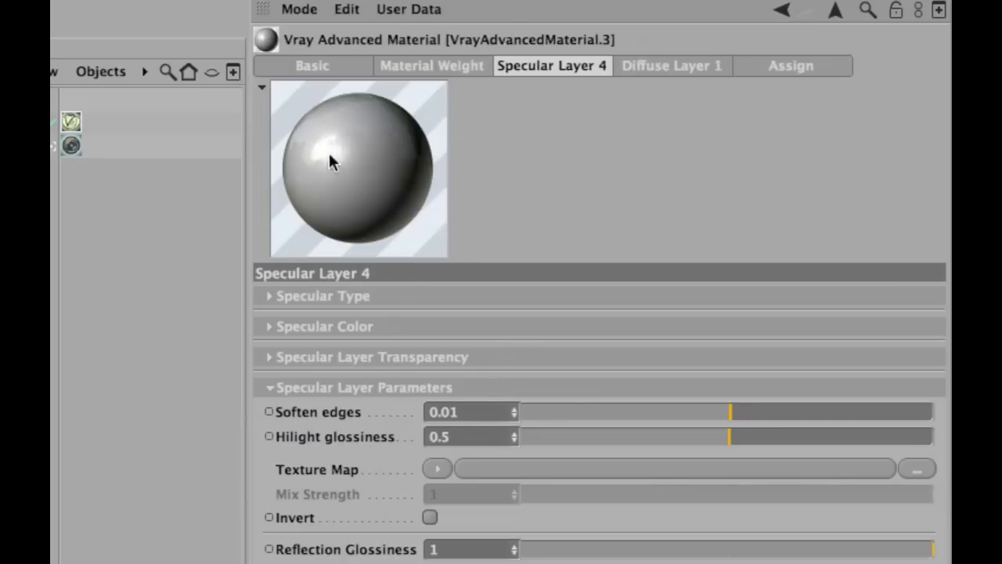
left_click(462, 437)
key("BackSpace")
type("9")
key("Return")
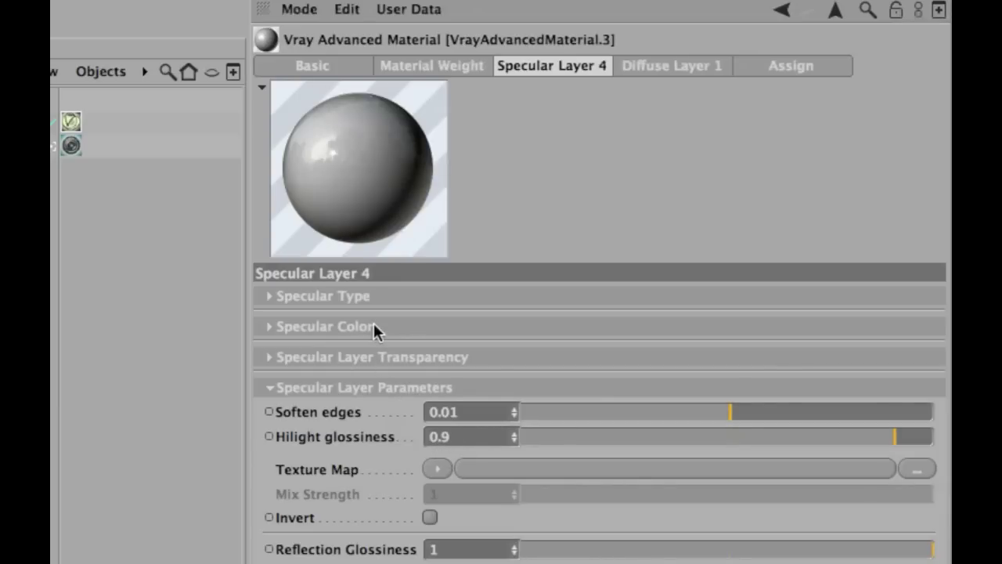
- Test Specular Layer 4 with a Hilight glossiness of 0.2 and return the value to 0.9
left_click_drag(453, 437, 423, 440)
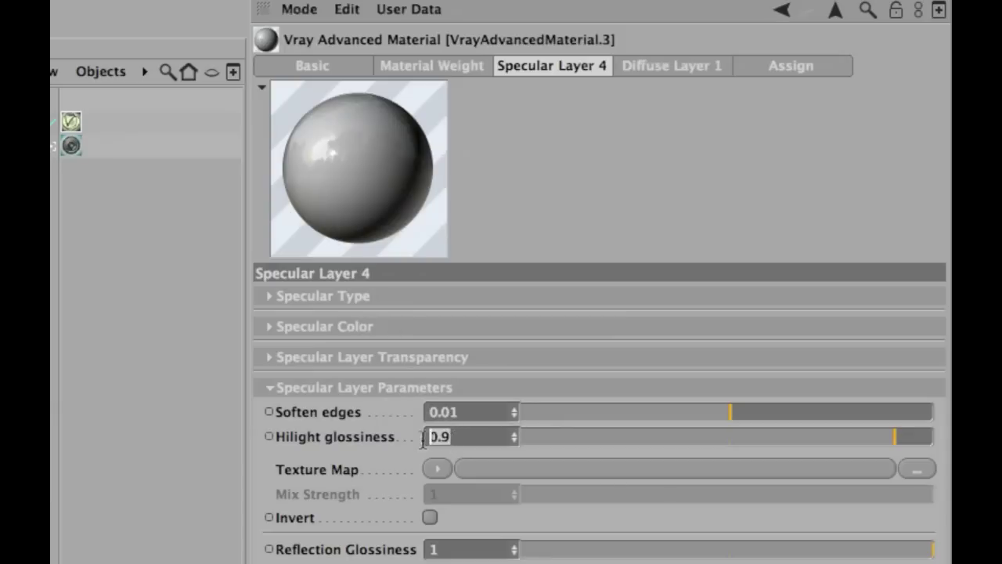
key("BackSpace")
type("0.2")
key("Return")
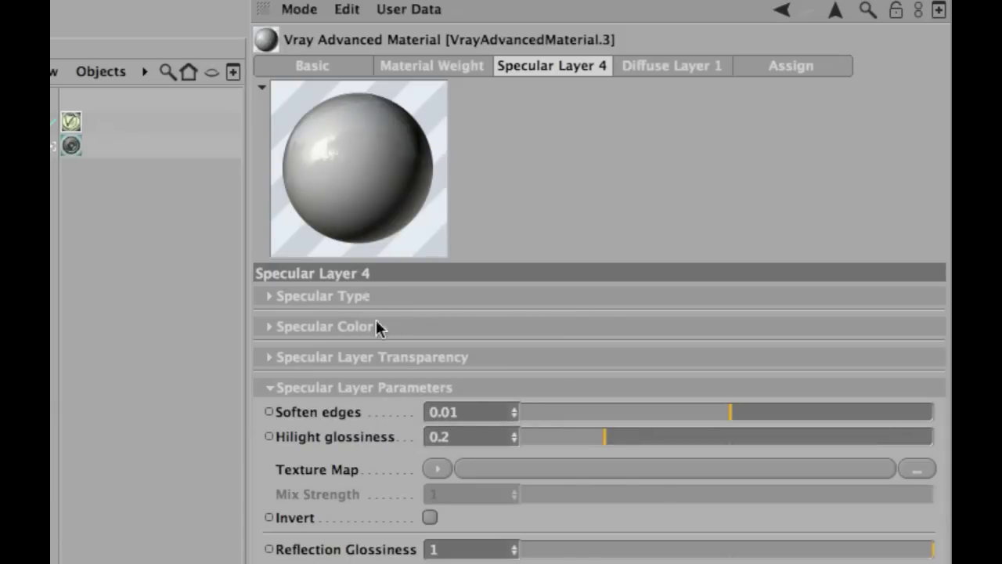
left_click(479, 437)
key("BackSpace")
type("9")
key("Return")
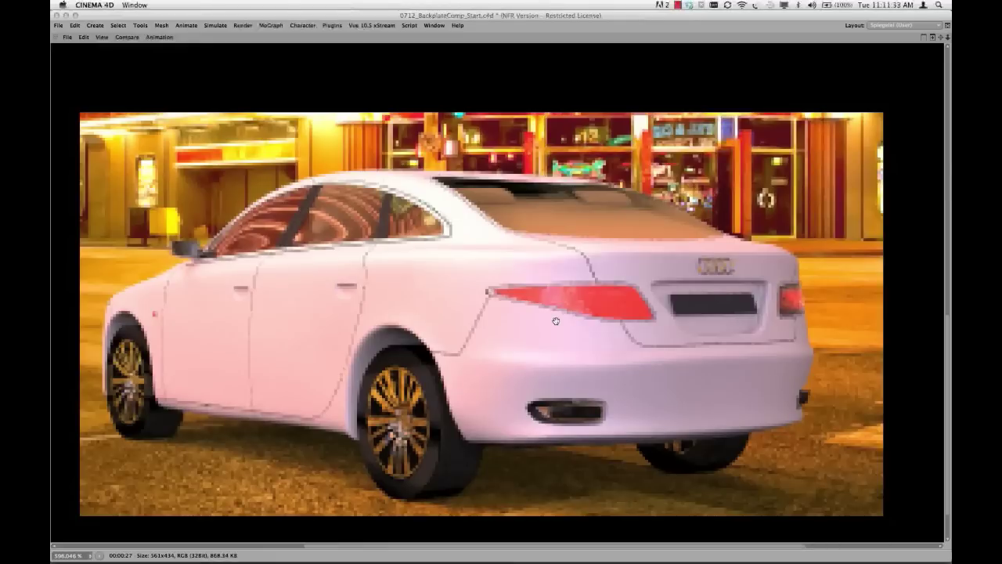
- Compare the stored car renders in the Picture Viewer by stepping through them
key("Right")
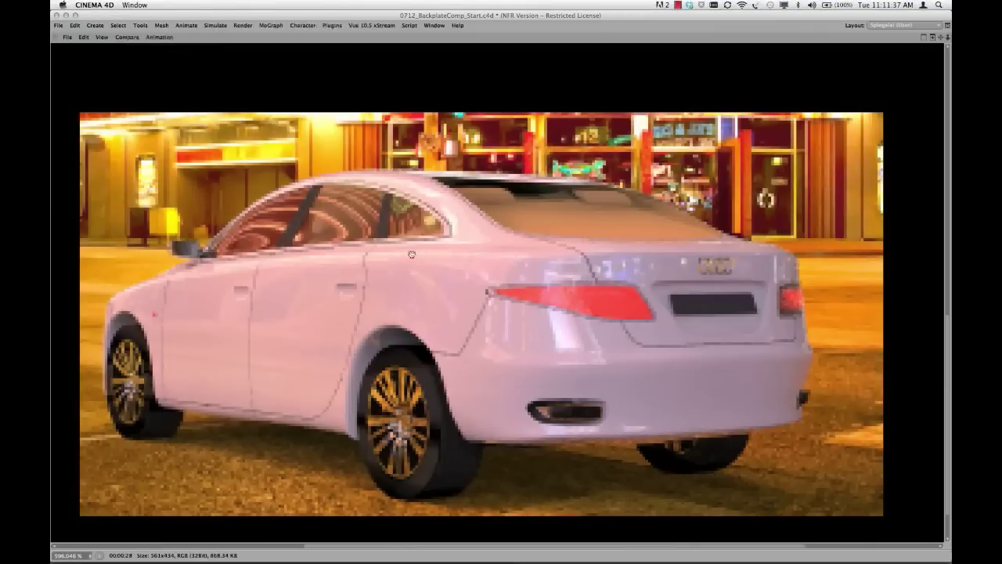
key("Right")
key("Right")
key("Right")
key("Right")
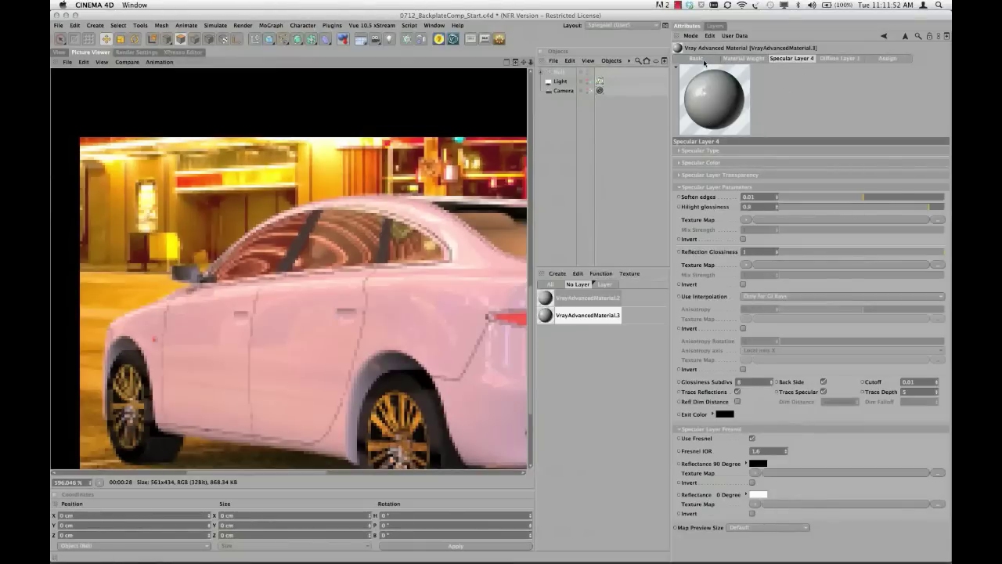
- Turn Specular Layer 5 back on in VrayAdvancedMaterial.3 and enlarge the Picture Viewer to inspect the render
left_click(705, 59)
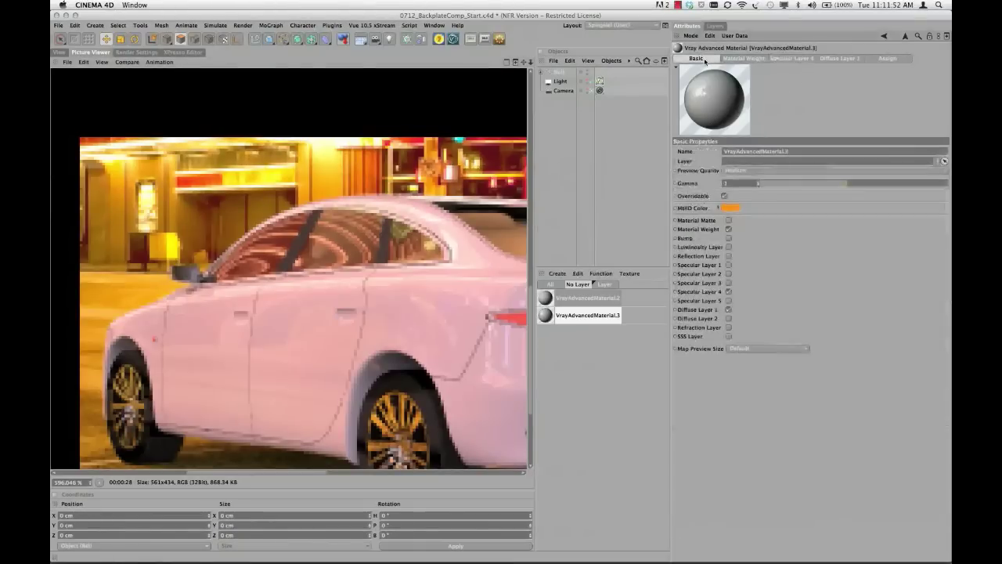
left_click(729, 300)
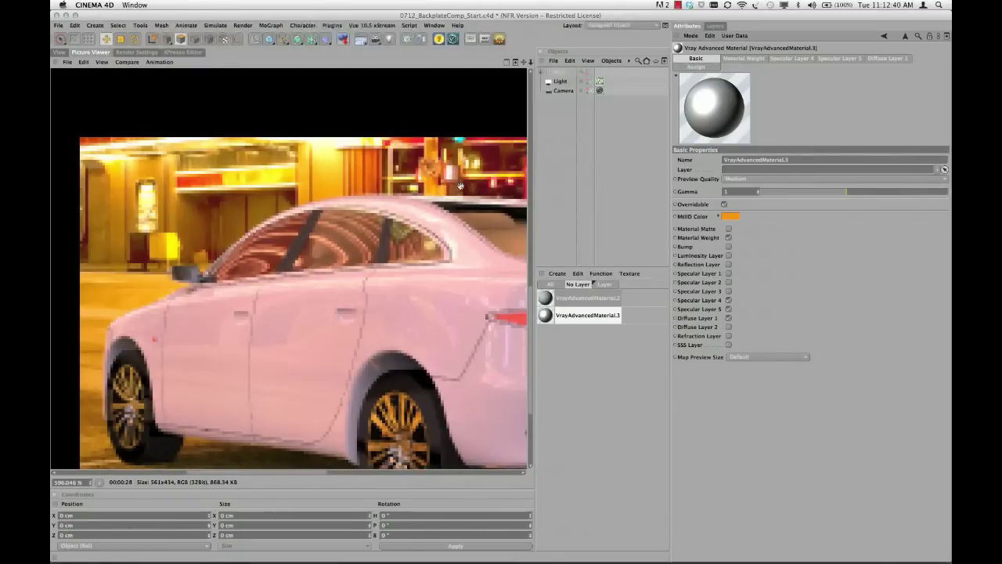
key("ctrl+Tab")
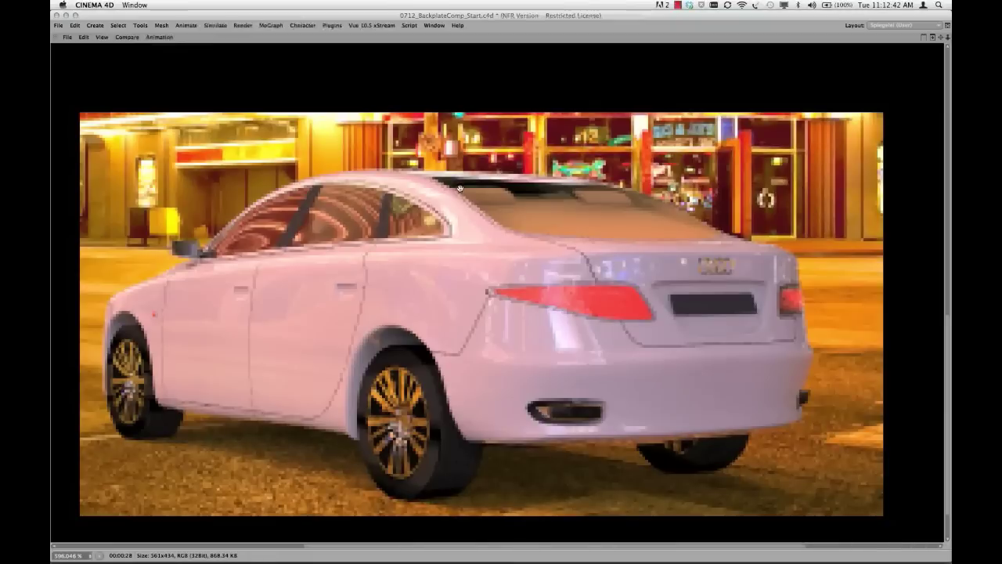
scroll(549, 321, "down", 3)
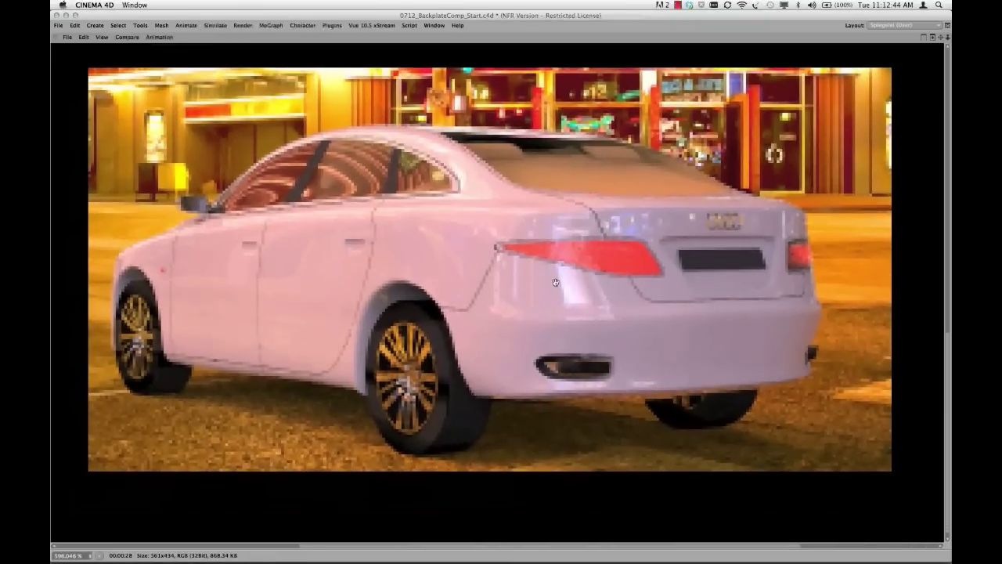